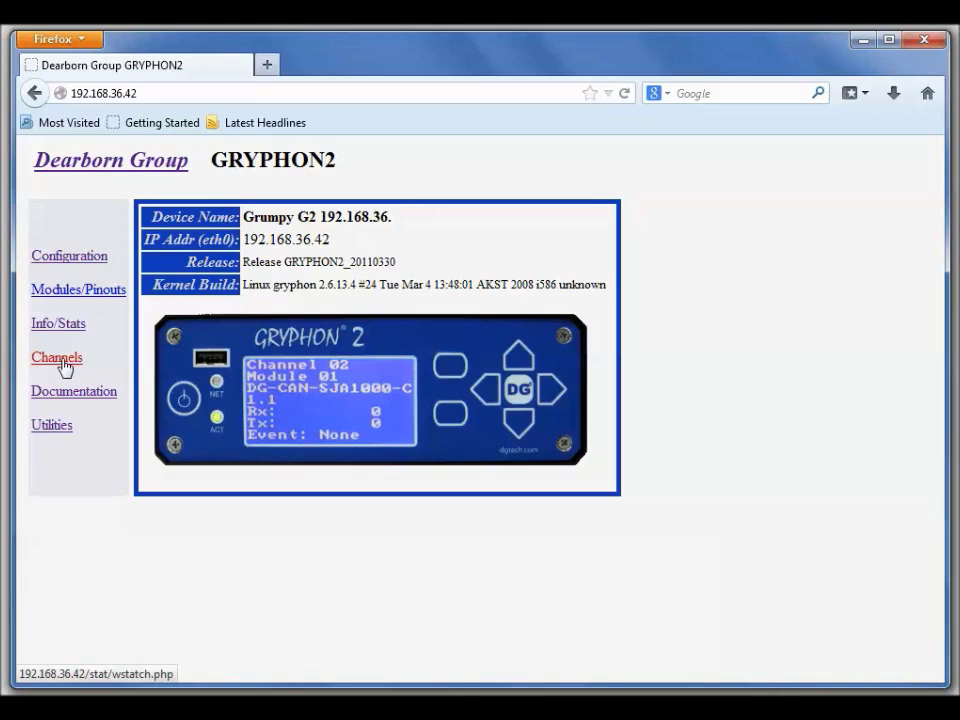
# Show the Gryphon2 Installed Channels page listing both DG-CAN-SJA1000 channels at 500,000 bps.
pyautogui.click(61, 363)
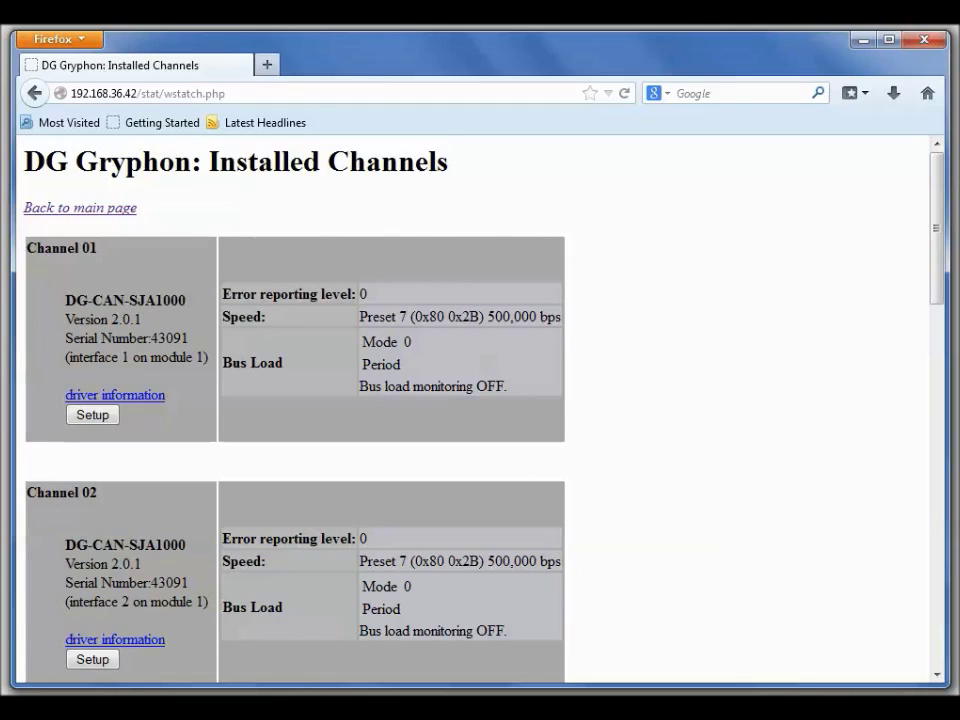
# Connect to 192.168.36.42 with the saved gryphon-tutorials1 session and log in as root.
pyautogui.moveTo(579, 214); pyautogui.dragTo(454, 196)
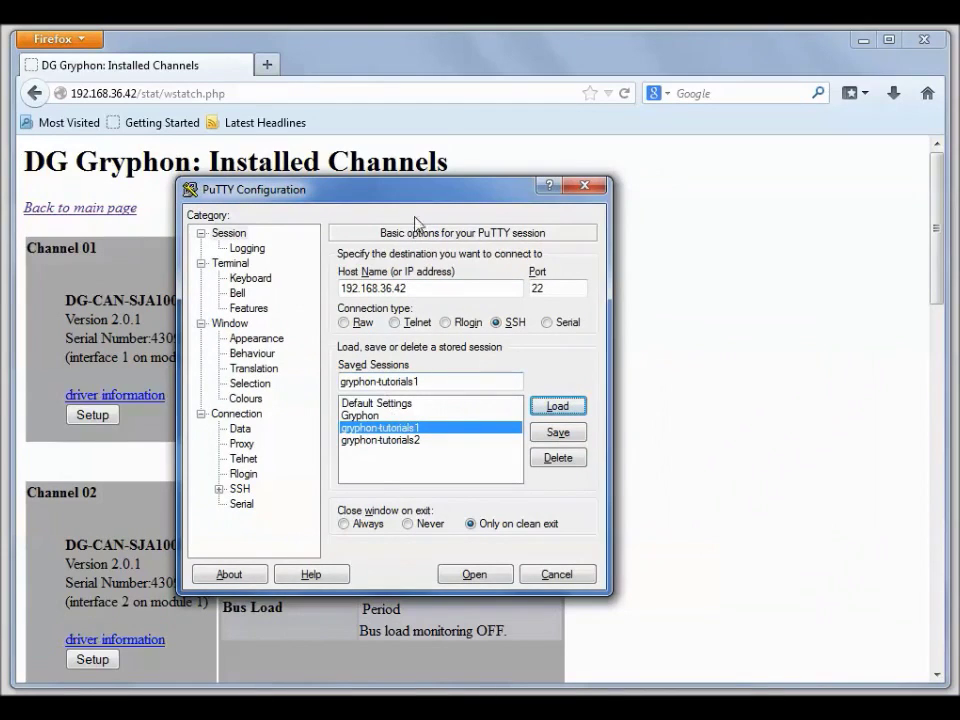
pyautogui.moveTo(399, 193); pyautogui.dragTo(382, 181)
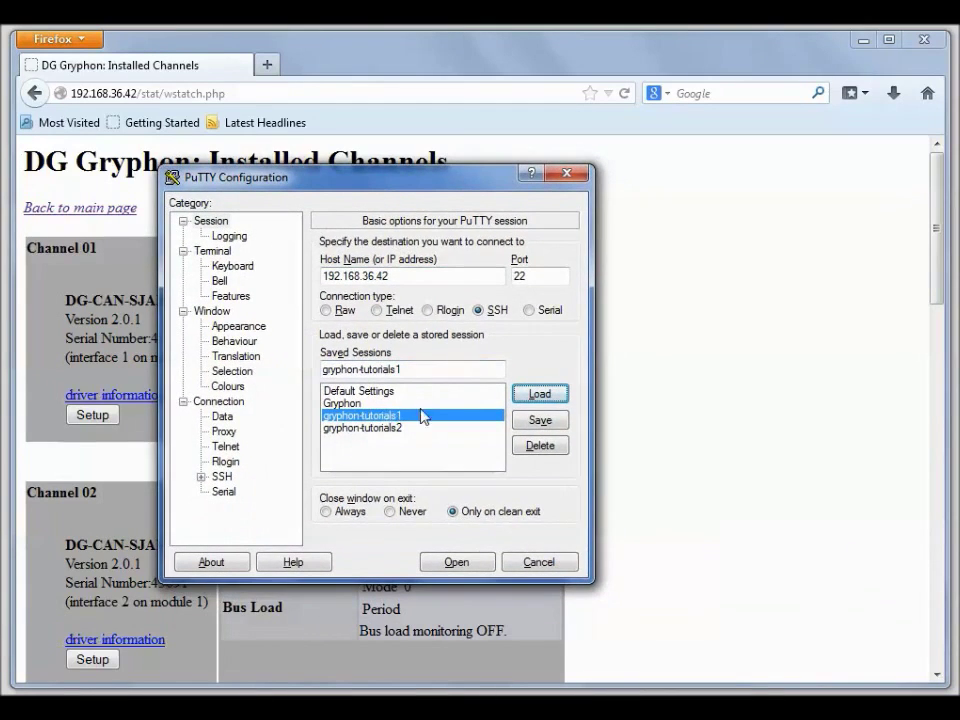
pyautogui.click(463, 562)
pyautogui.moveTo(70, 56); pyautogui.dragTo(482, 126)
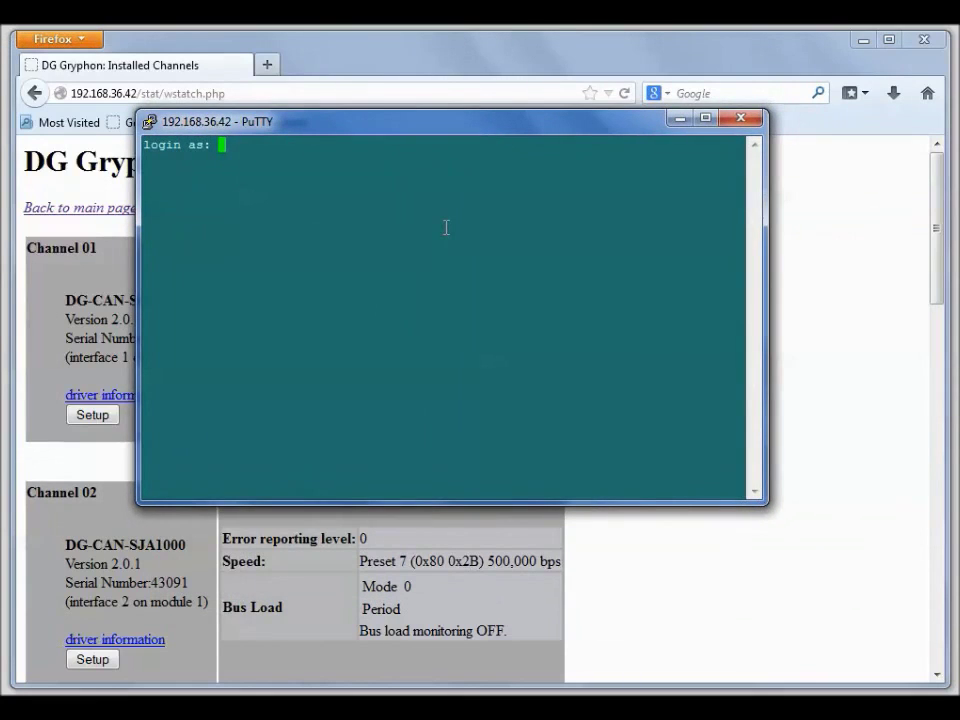
pyautogui.write('root')
pyautogui.press('Return')
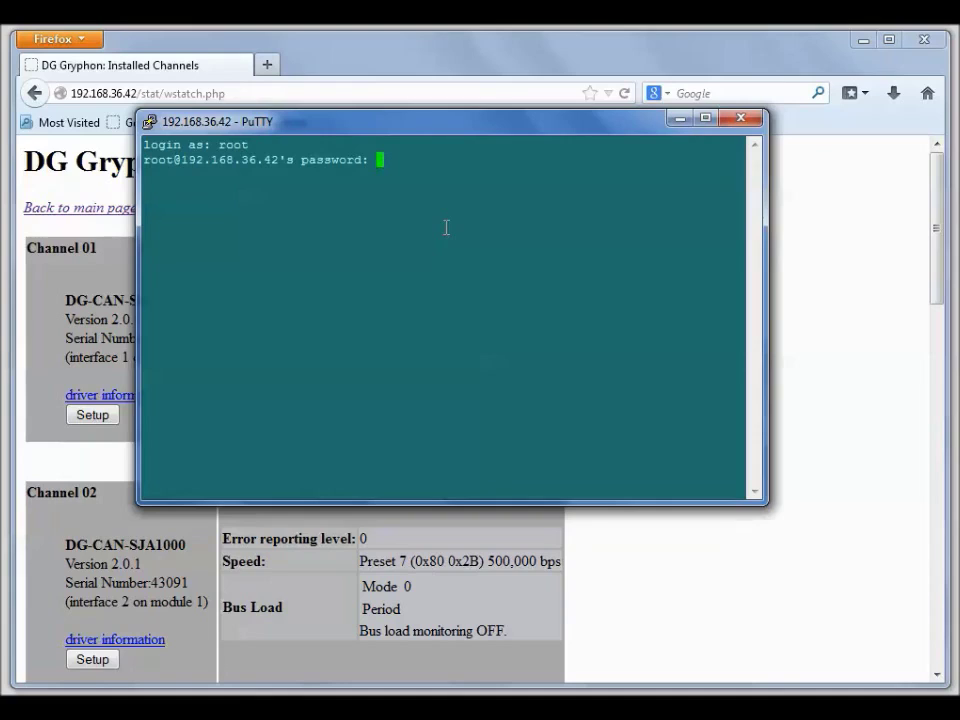
pyautogui.press('Return')
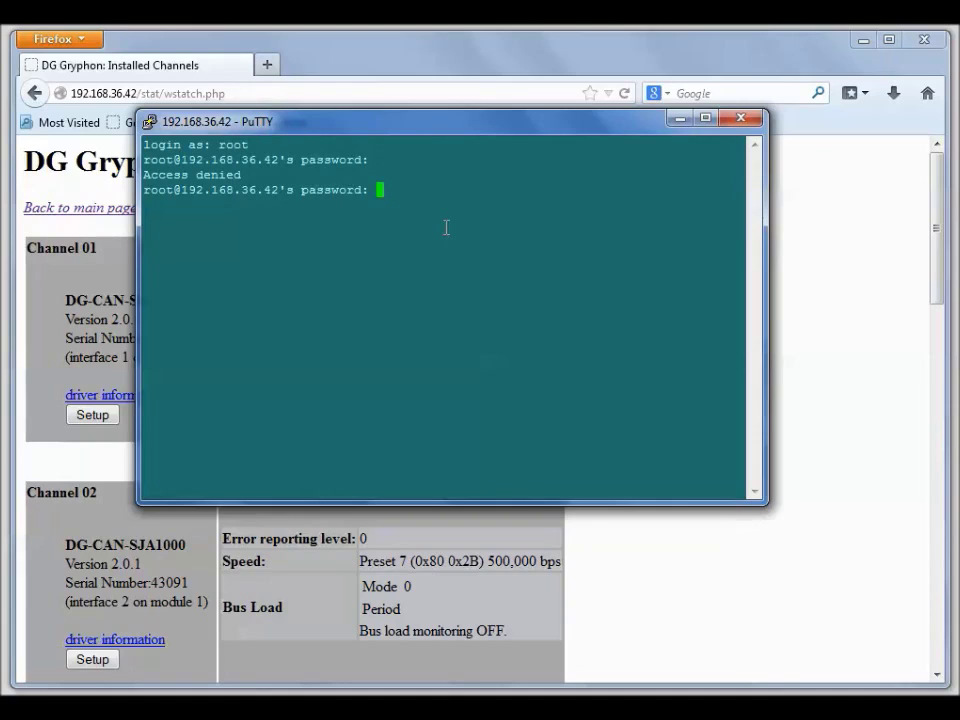
pyautogui.press('Return')
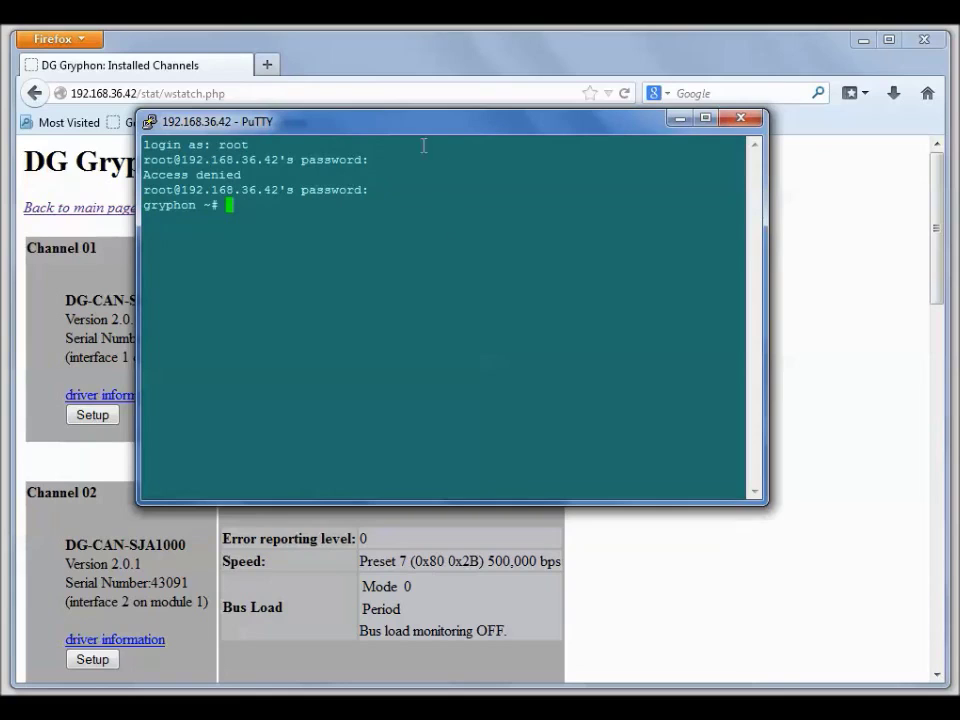
# Run ls and pwd to confirm the home directory is /home/root.
pyautogui.moveTo(388, 128); pyautogui.dragTo(362, 115)
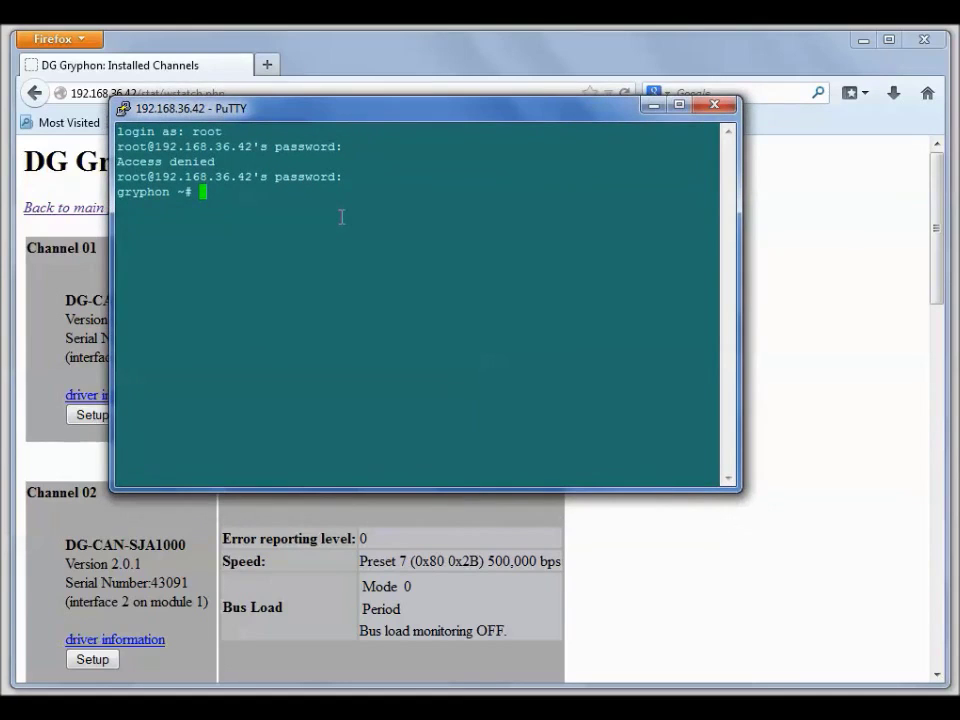
pyautogui.write('ls')
pyautogui.press('Return')
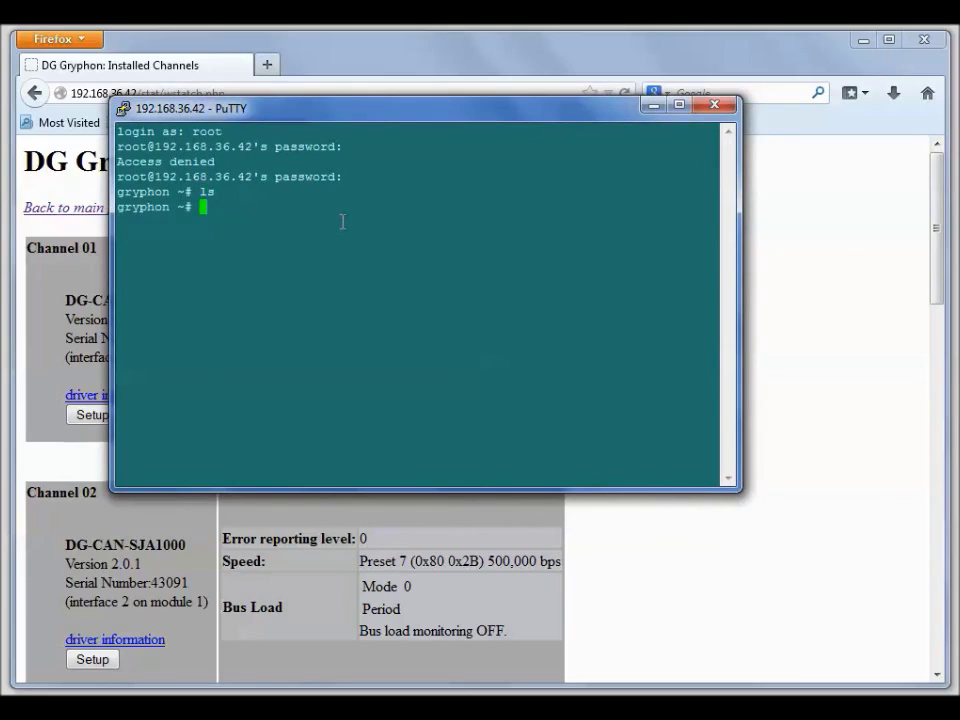
pyautogui.write('pwd')
pyautogui.press('Return')
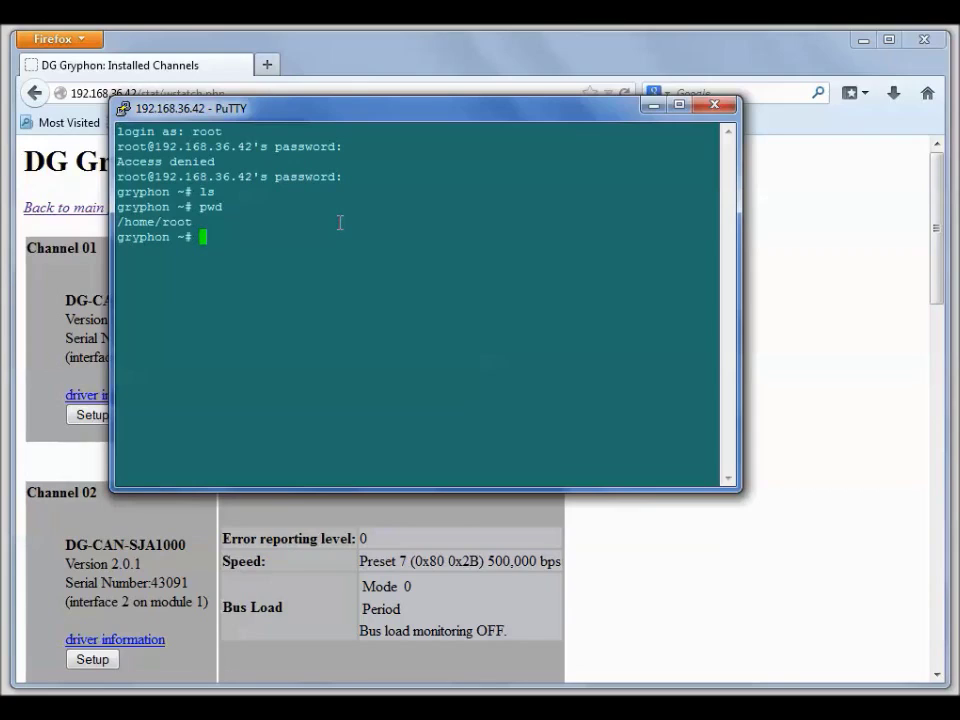
pyautogui.press('Delete')
pyautogui.press('Delete')
pyautogui.press('BackSpace')
pyautogui.press('BackSpace')
pyautogui.press('BackSpace')
pyautogui.press('BackSpace')
pyautogui.moveTo(300, 107); pyautogui.dragTo(243, 74)
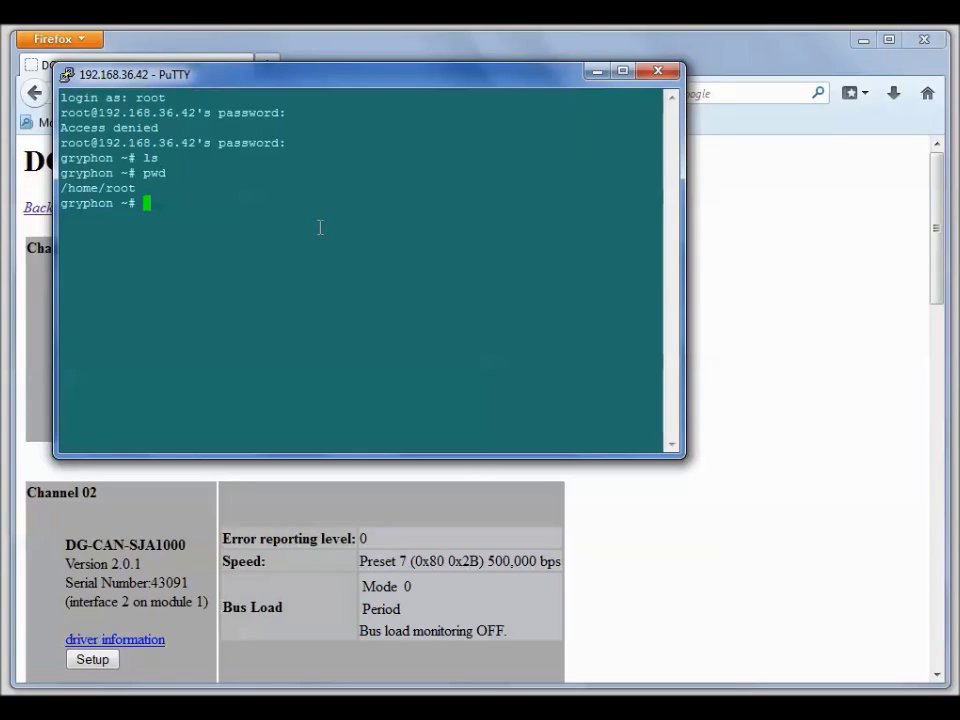
# Show gryphrx usage, then run 'gryphrx -' to receive on all channels of 192.168.36.42.
pyautogui.write('gryphrx')
pyautogui.press('Return')
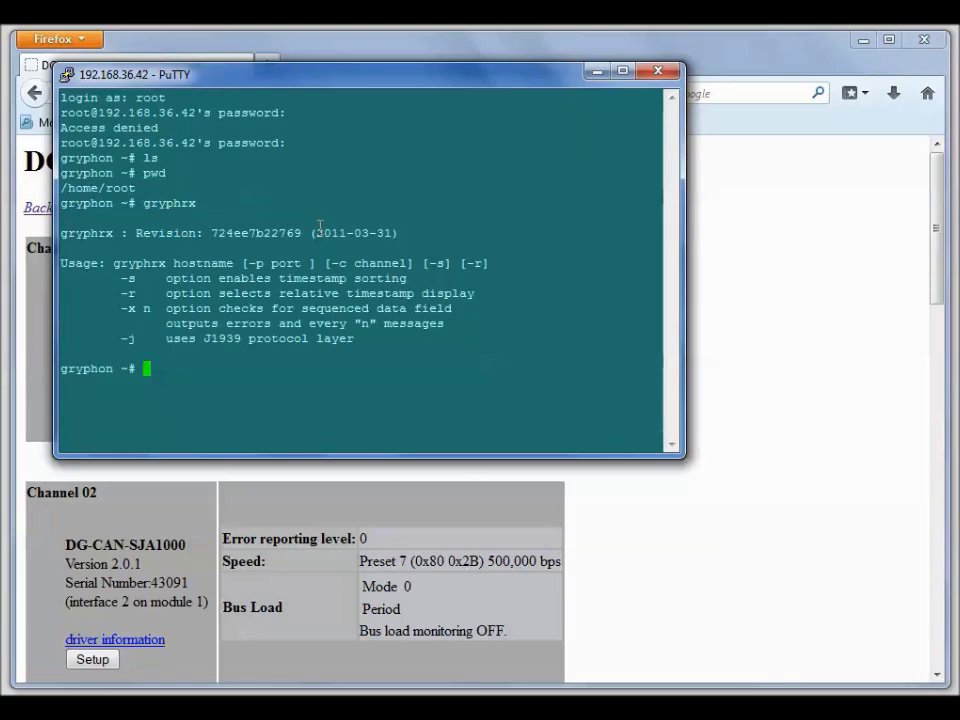
pyautogui.press('Up')
pyautogui.write('-c 1')
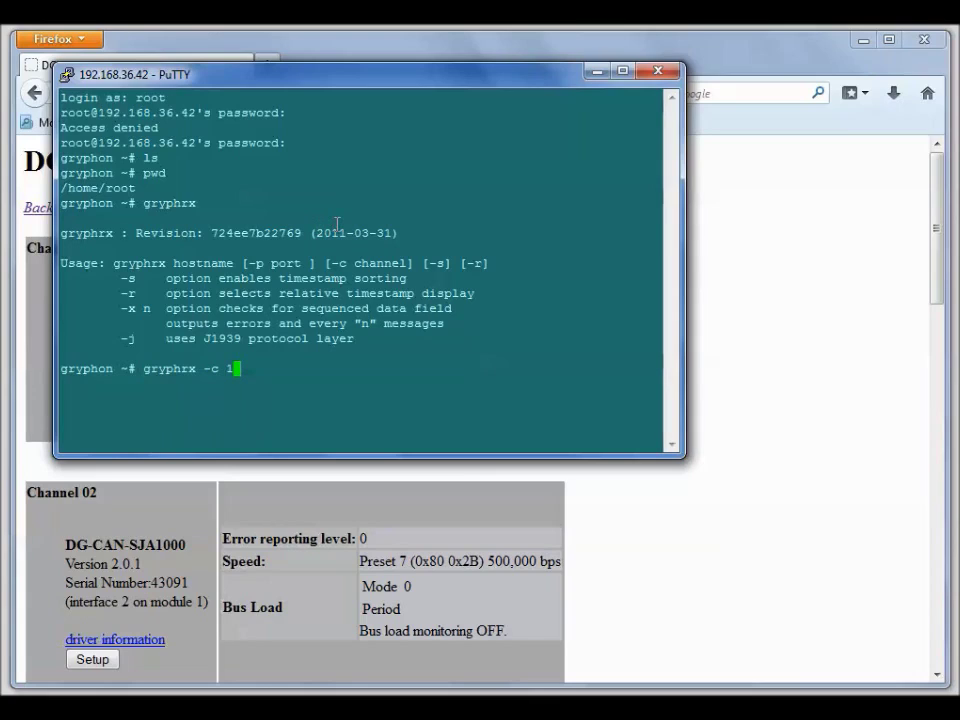
pyautogui.press('BackSpace')
pyautogui.press('BackSpace')
pyautogui.press('BackSpace')
pyautogui.press('Return')
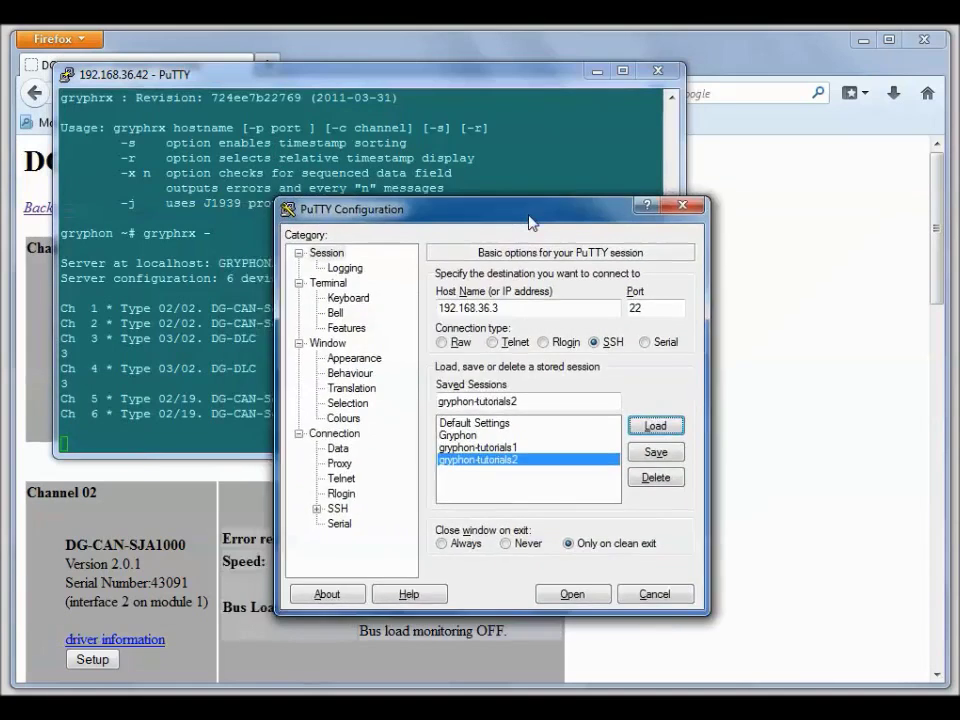
pyautogui.moveTo(529, 221); pyautogui.dragTo(476, 193)
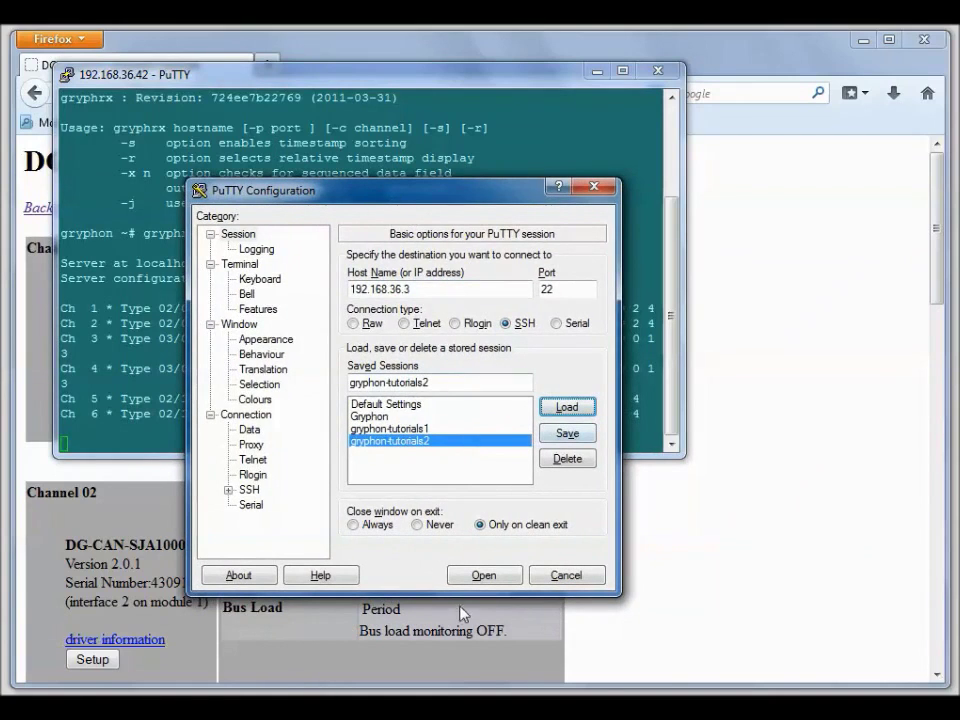
# Open the saved gryphon-tutorials2 session to 192.168.36.3 and log in as root.
pyautogui.click(484, 575)
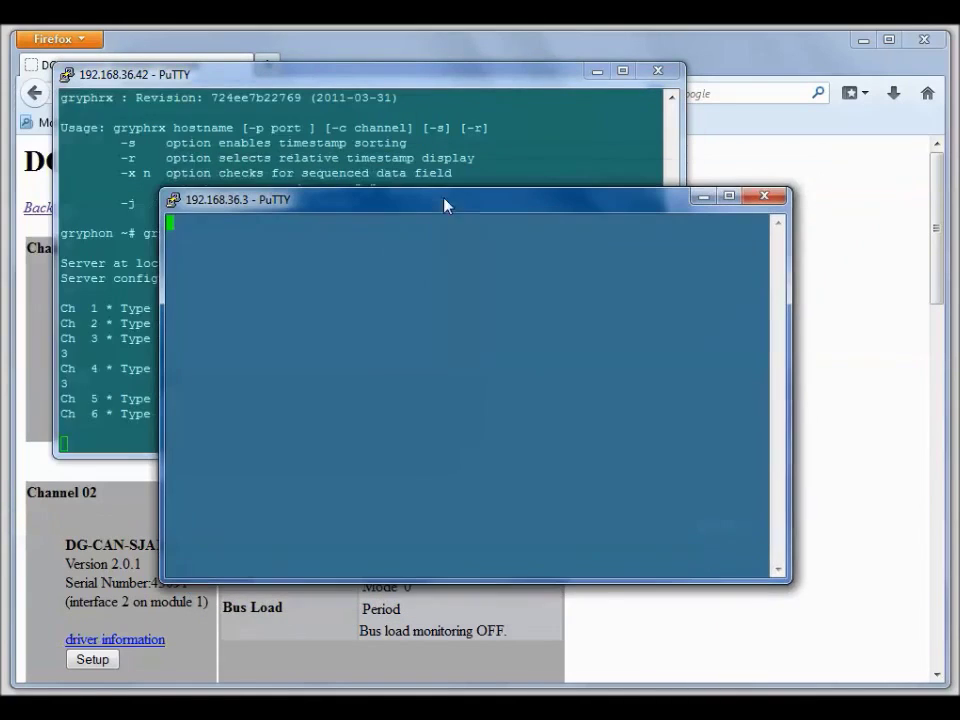
pyautogui.write('root')
pyautogui.press('Return')
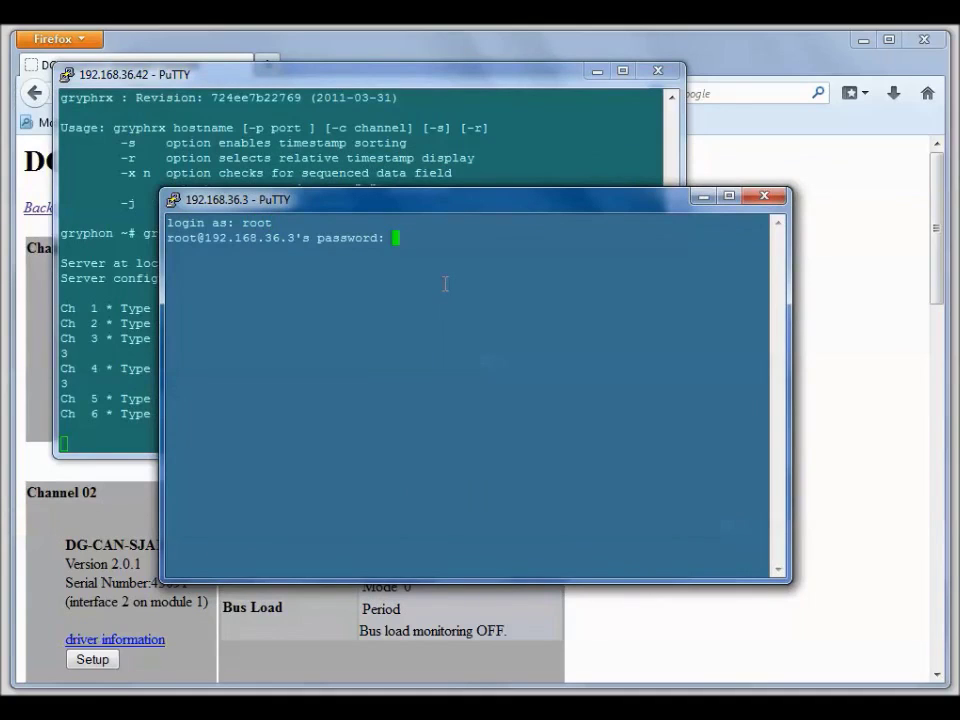
pyautogui.press('Return')
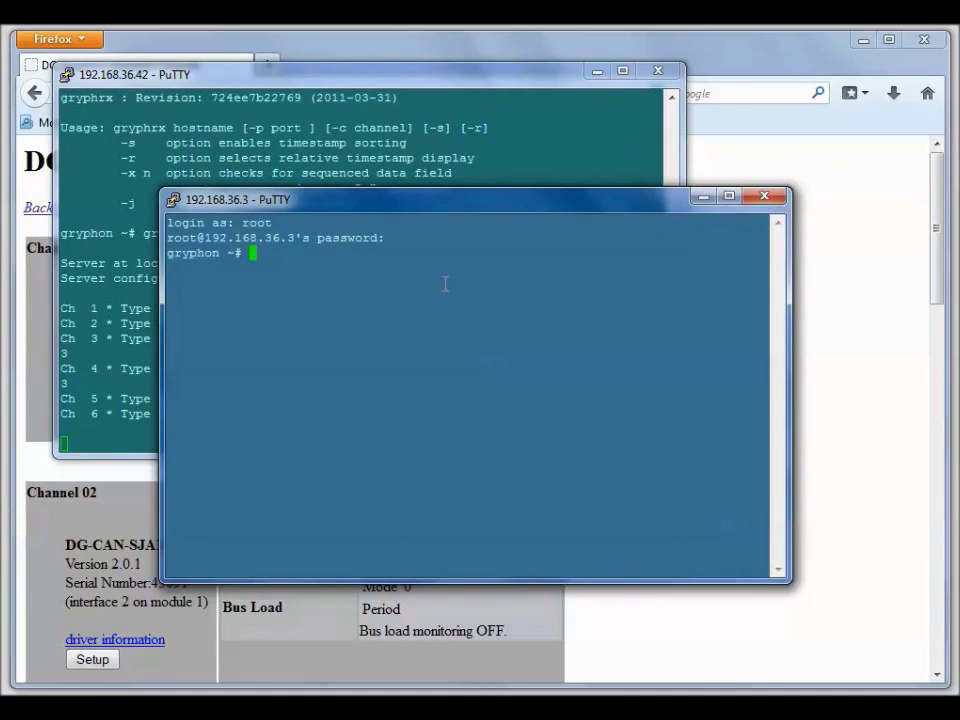
pyautogui.moveTo(450, 199); pyautogui.dragTo(523, 470)
# Send 'gryphtx -c 1 -h 01 01 -d 01 02 03 04' twice on channel 1.
pyautogui.write('gryphtx ')
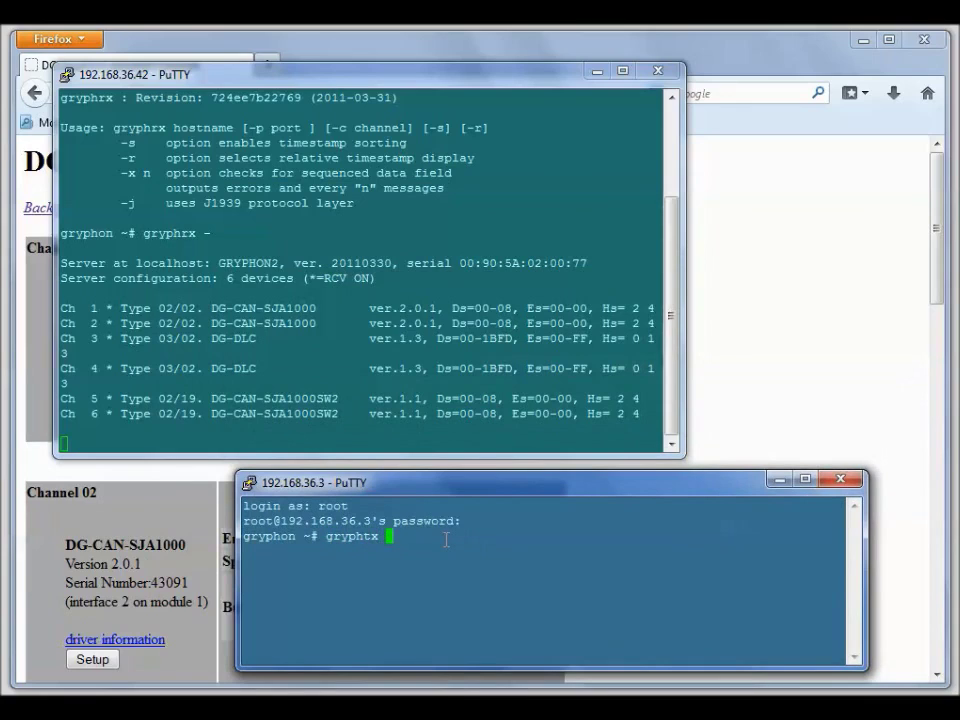
pyautogui.write('-c 1 -h 01 01 -d 01 02 03 ')
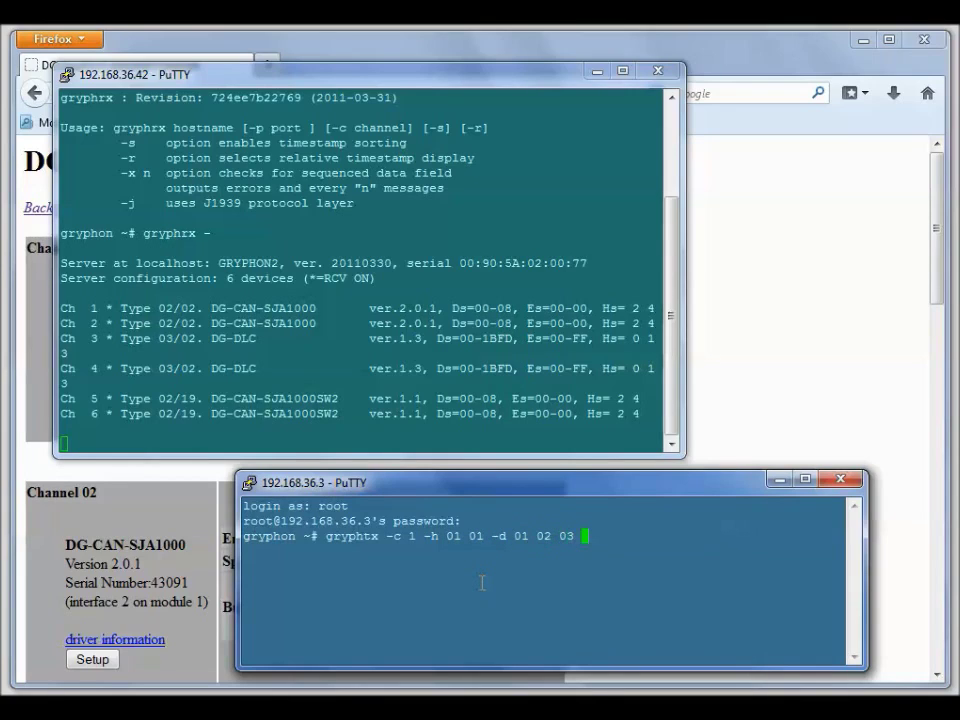
pyautogui.write('04')
pyautogui.press('Return')
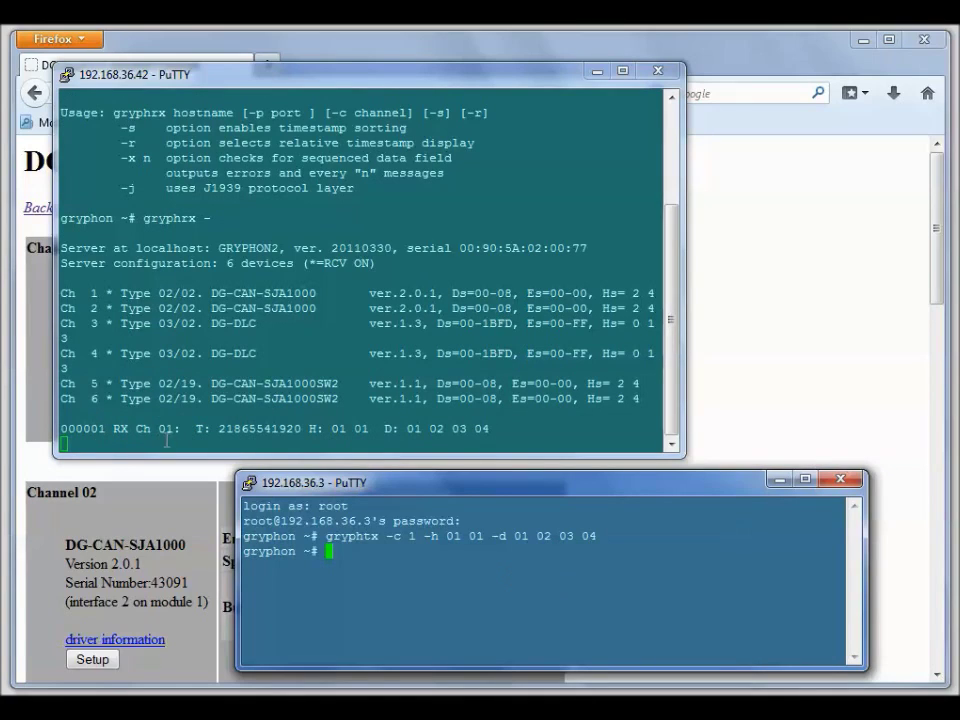
pyautogui.press('Up')
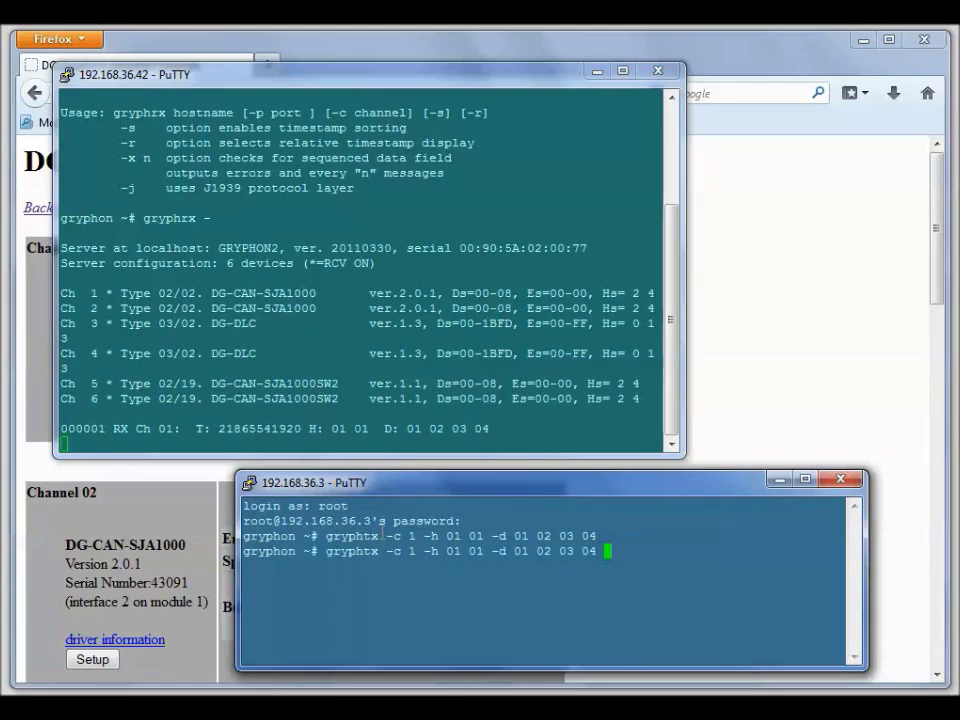
pyautogui.press('Return')
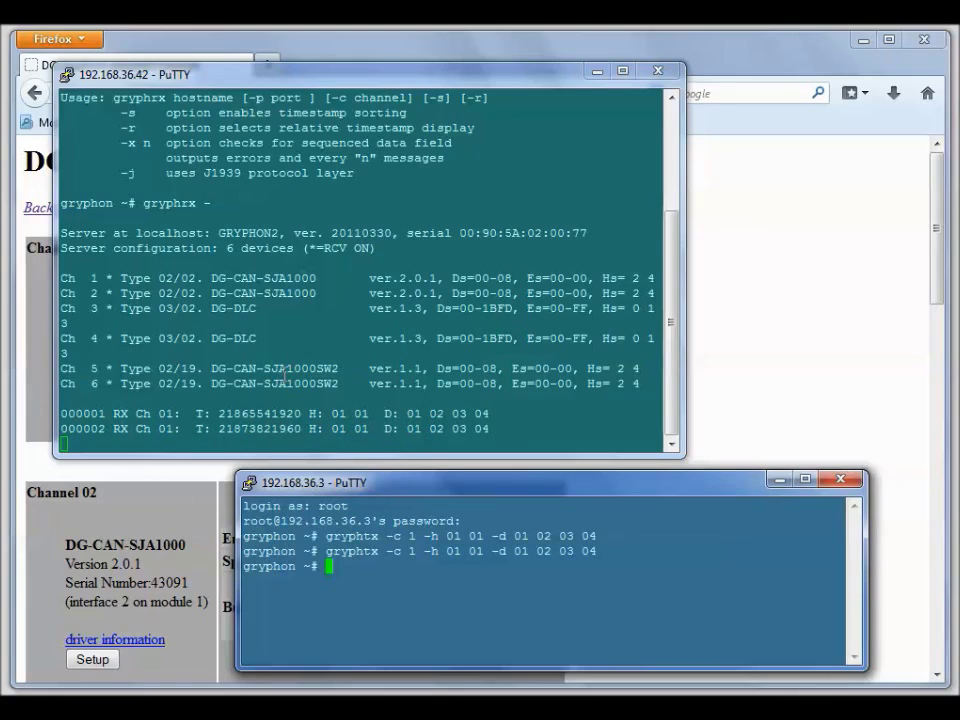
pyautogui.click(316, 430)
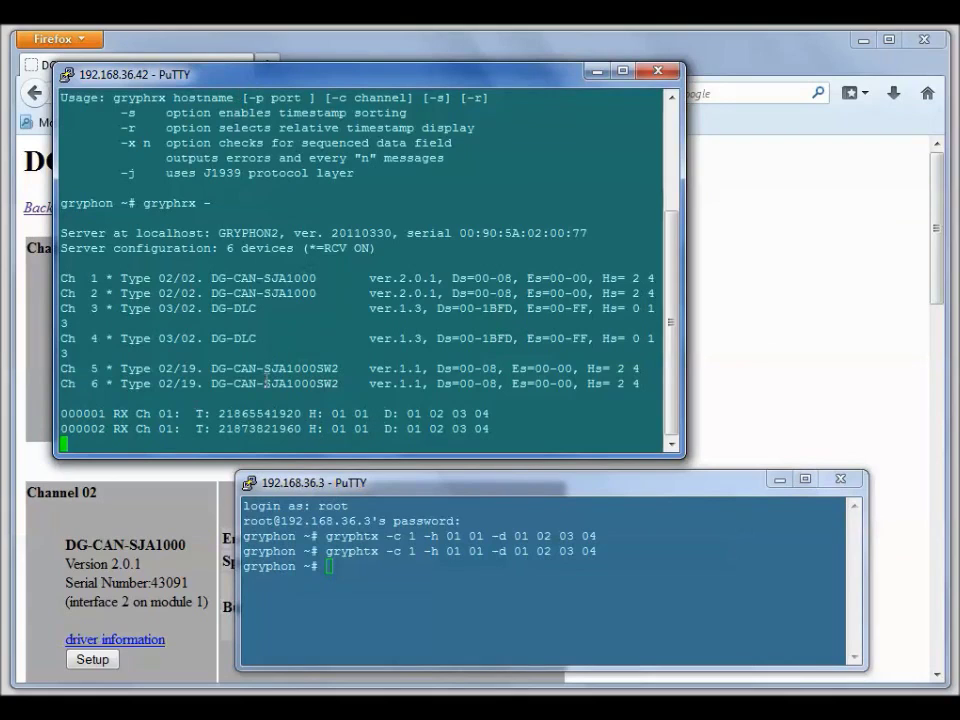
# Start 'gryphrx -' receiving on the 192.168.36.3 unit.
pyautogui.click(379, 598)
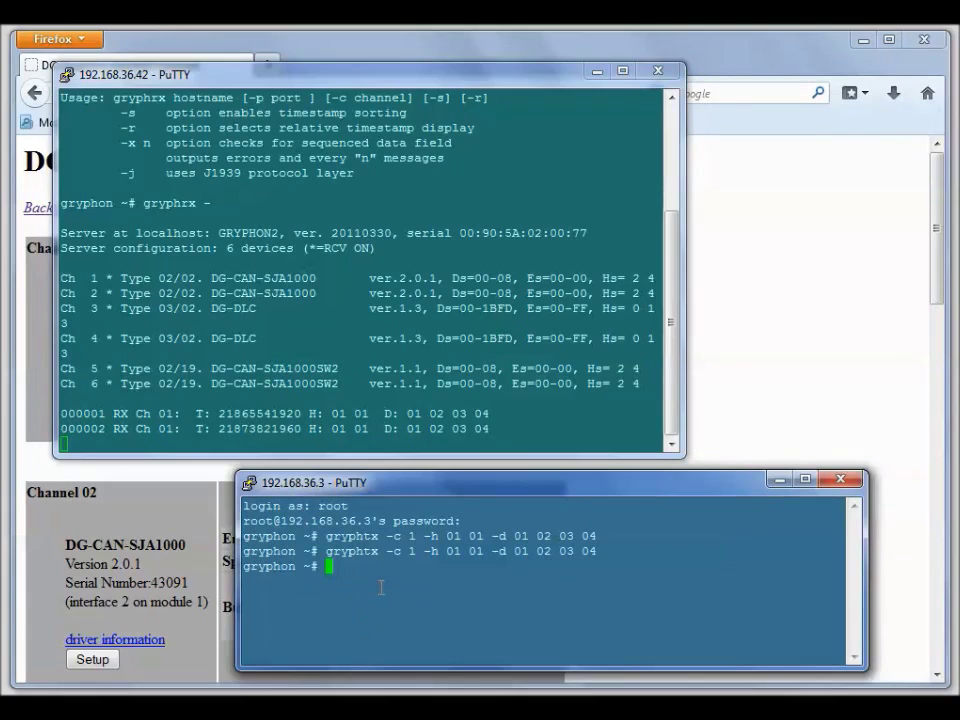
pyautogui.write('gryphrx -')
pyautogui.press('Return')
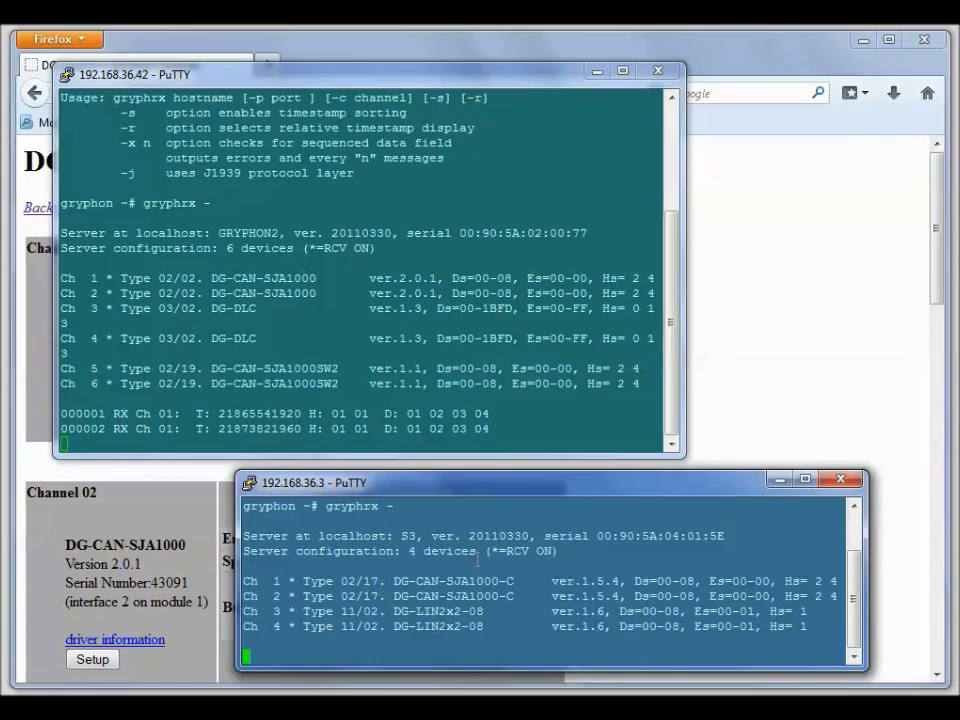
# Stop gryphrx on 192.168.36.42 and send 'gryphtx -c 1 -h 01 02 -d 01 03 05 07'.
pyautogui.click(304, 341)
pyautogui.hotkey('ctrl', 'c')
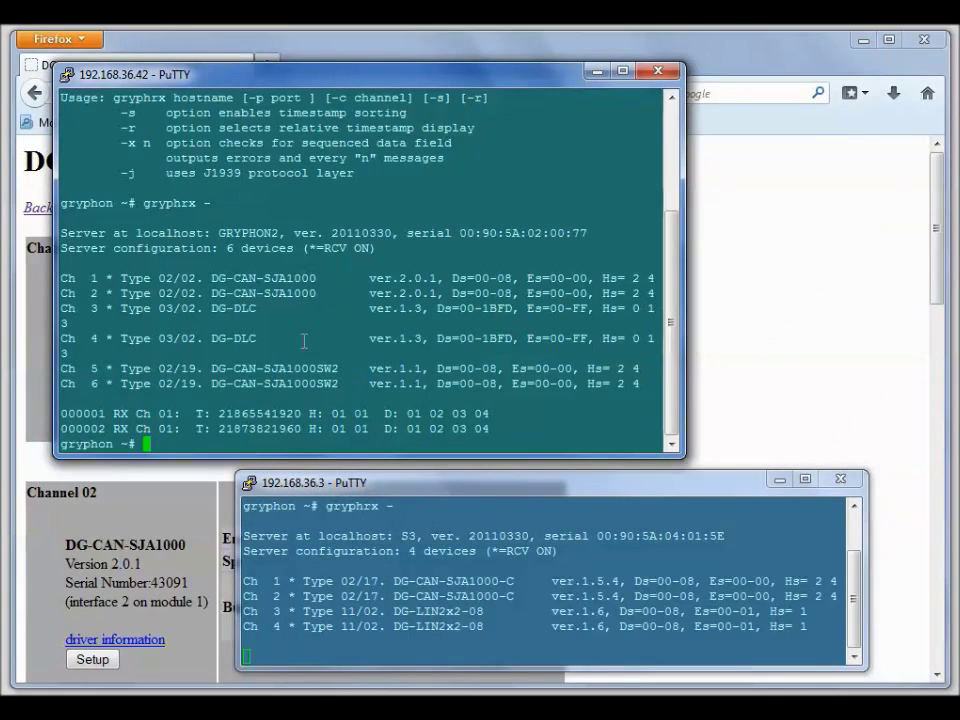
pyautogui.write('gryphtx -c 1')
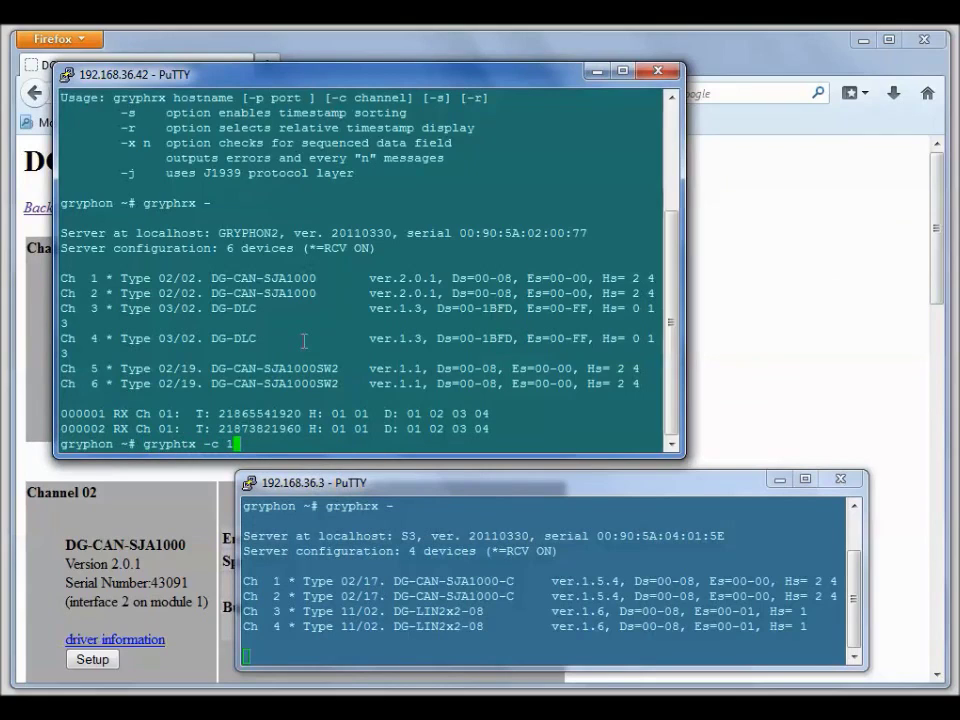
pyautogui.write(' -h 01 02 -d')
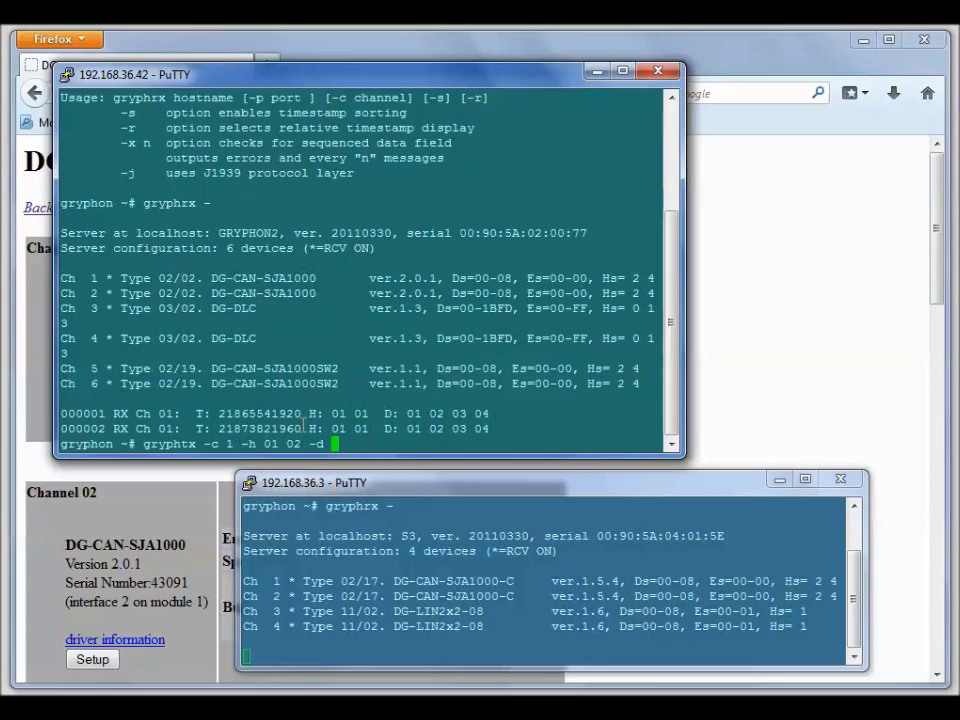
pyautogui.write('01 03 05 07')
pyautogui.press('Return')
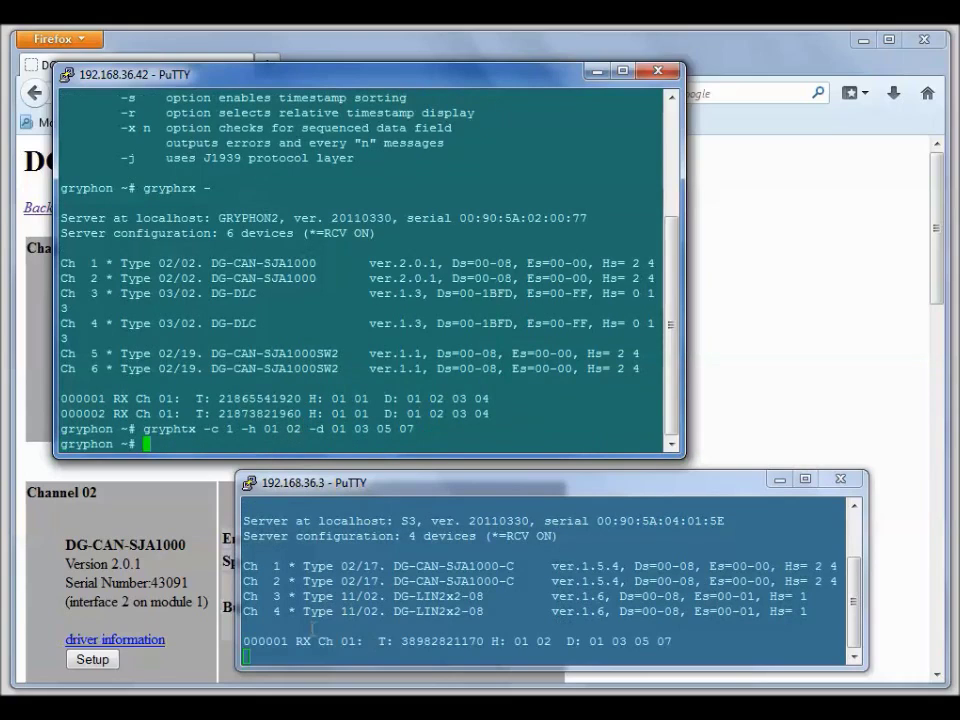